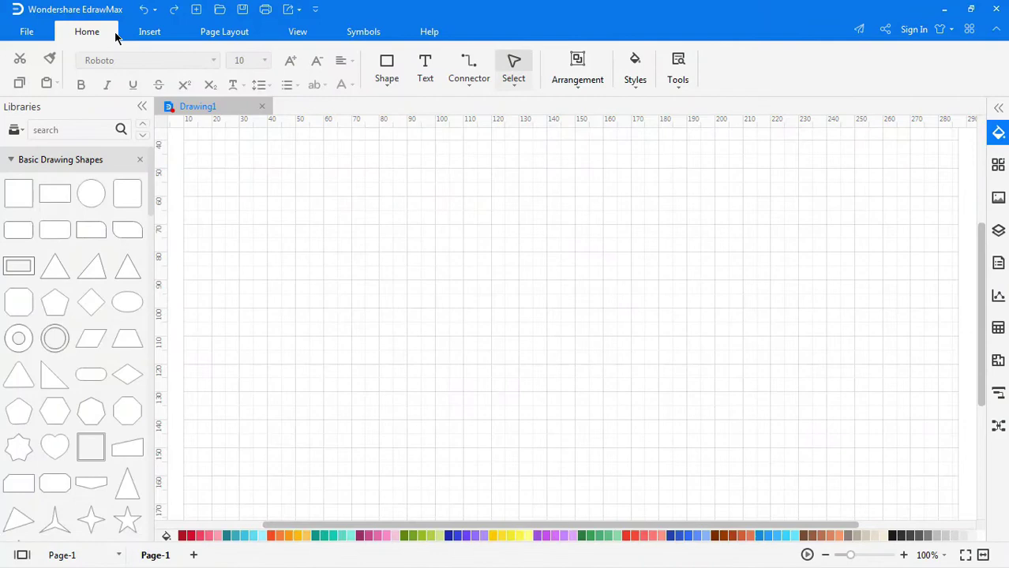
# Step: Open the Shape dropdown showing the Rectangle, Oval, Line and Bezier tools
pyautogui.click(387, 72)
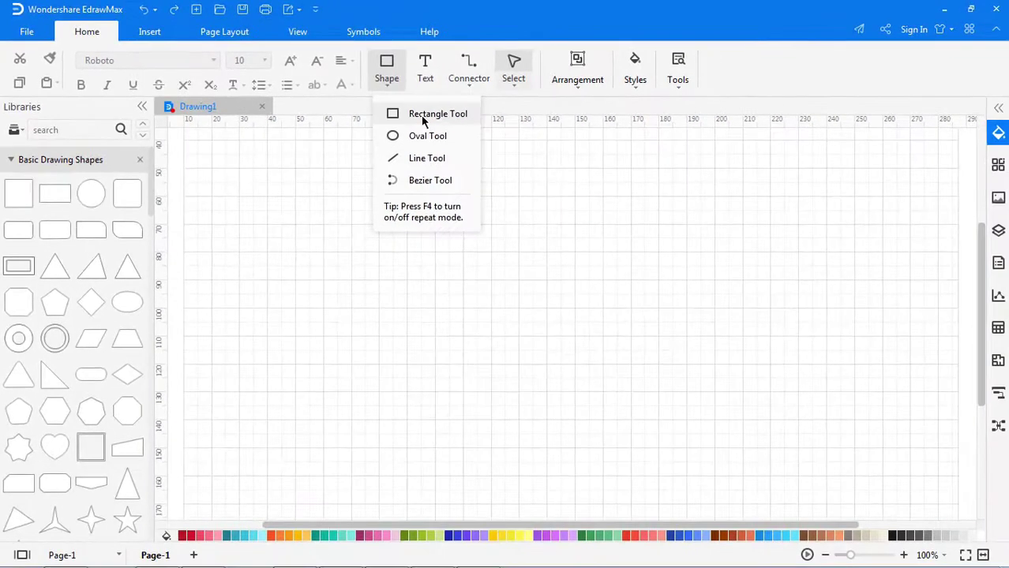
pyautogui.click(422, 115)
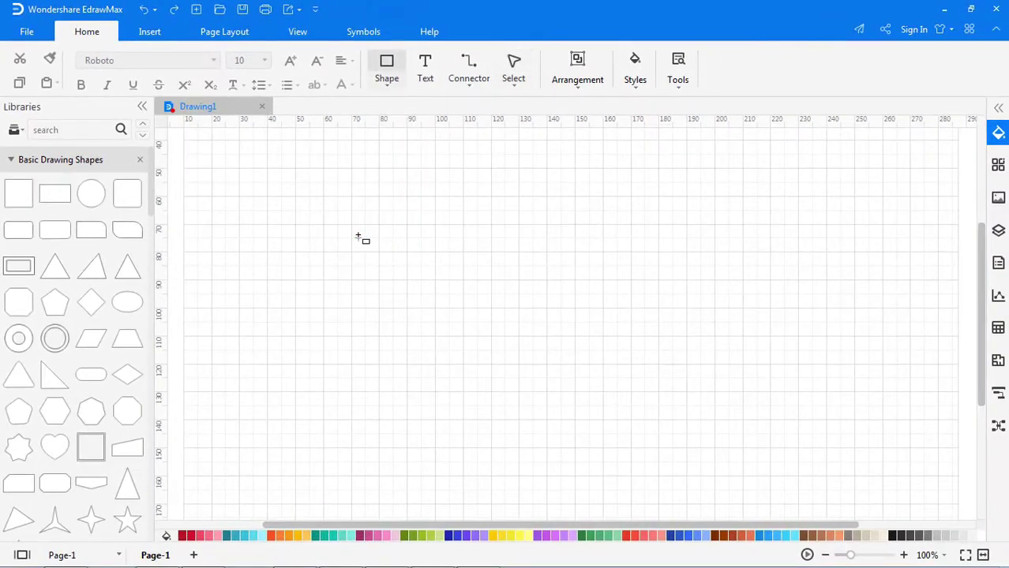
pyautogui.moveTo(357, 237); pyautogui.dragTo(658, 312)
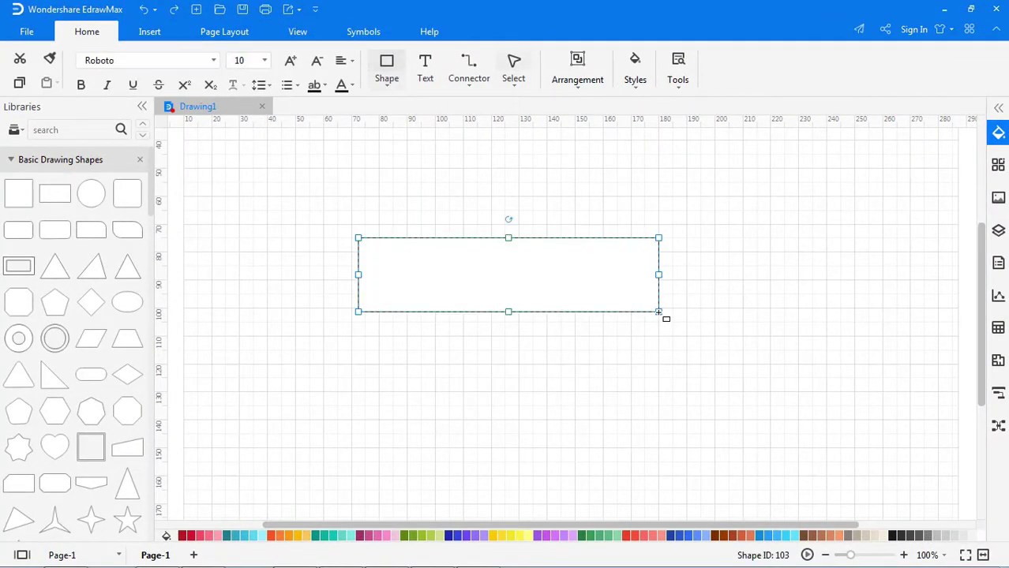
pyautogui.click(389, 89)
pyautogui.click(395, 110)
pyautogui.moveTo(495, 418)
pyautogui.mouseDown()
pyautogui.moveTo(513, 443)
pyautogui.moveTo(504, 468)
pyautogui.mouseUp()
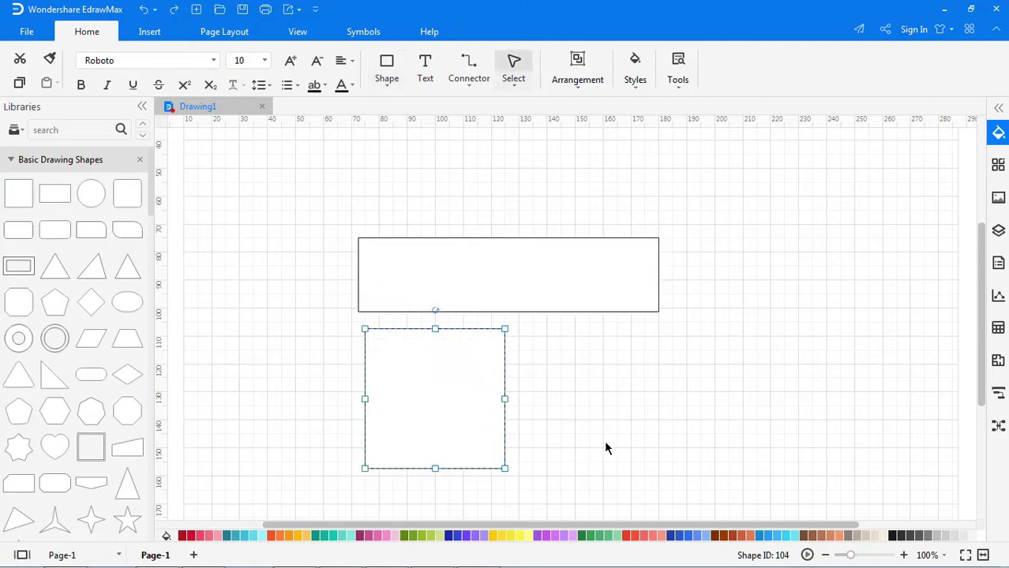
pyautogui.hotkey('ctrl', 'z')
pyautogui.hotkey('ctrl', 'z')
# Step: With the Oval tool, draw a wide ellipse near the top, then a small circle below it
pyautogui.click(379, 82)
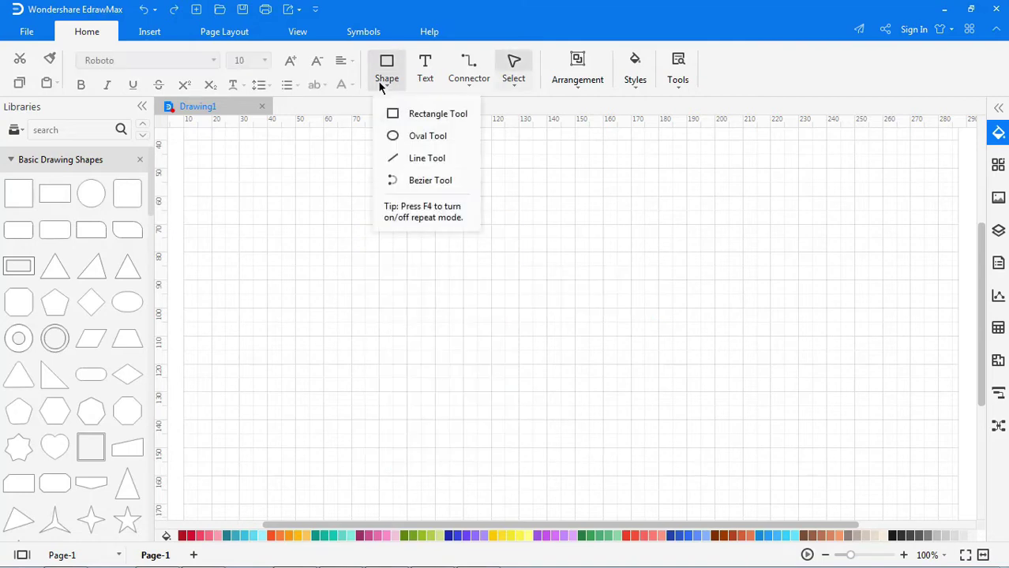
pyautogui.click(410, 137)
pyautogui.moveTo(408, 218); pyautogui.dragTo(602, 302)
pyautogui.click(594, 332)
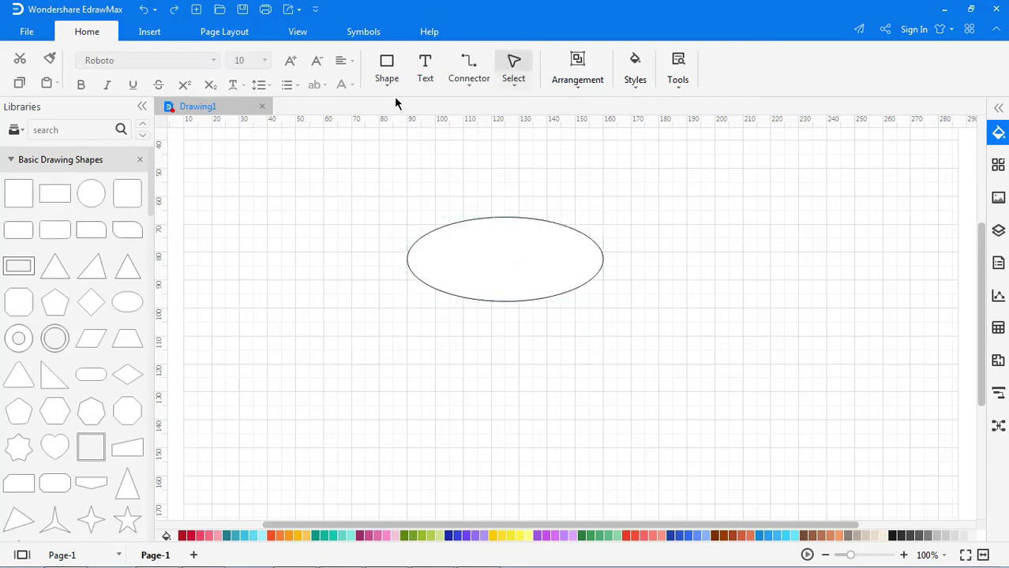
pyautogui.click(418, 135)
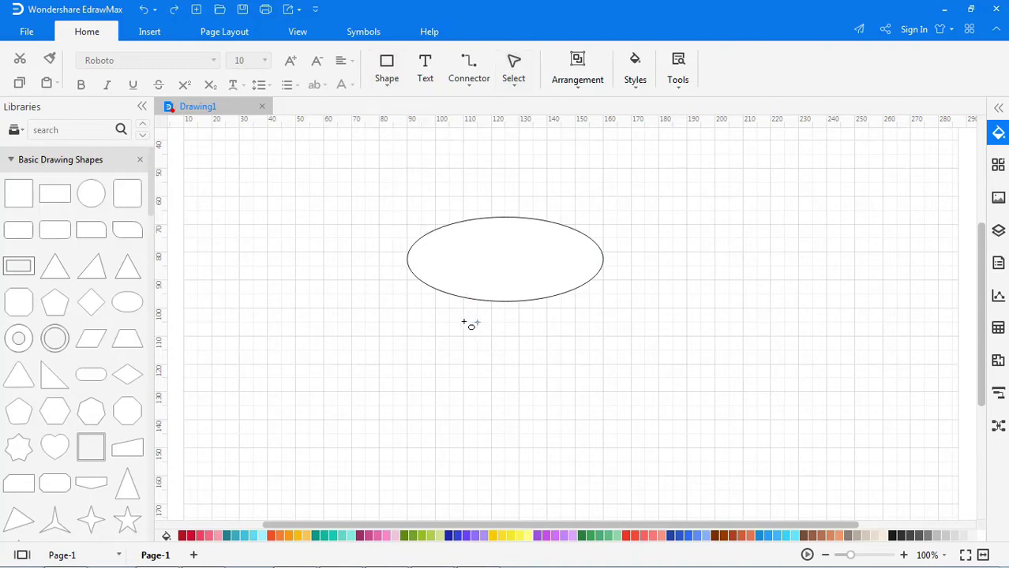
pyautogui.moveTo(476, 348); pyautogui.dragTo(555, 414)
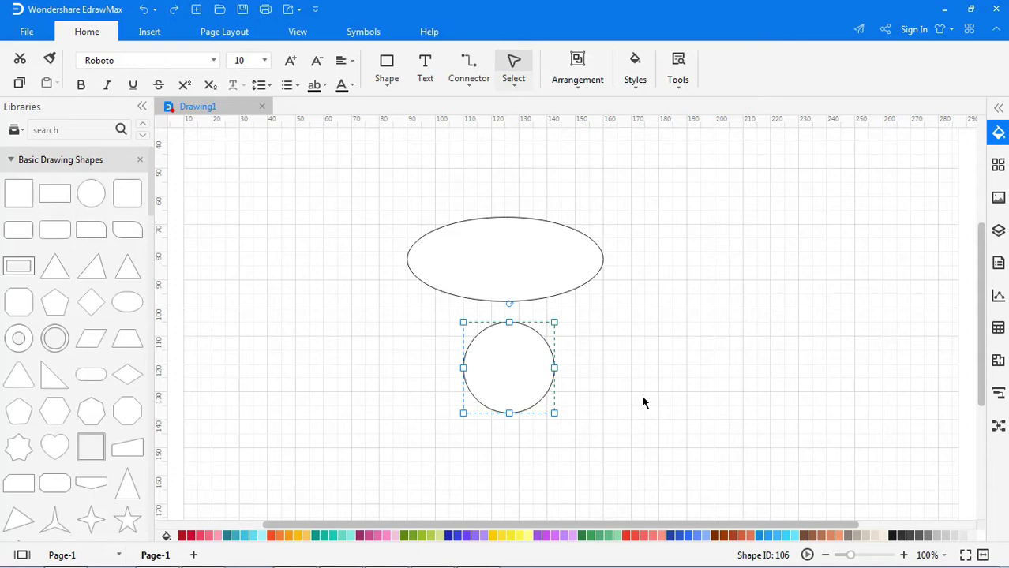
# Step: Draw a straight arrow line on the page with the Line tool
pyautogui.click(641, 402)
pyautogui.click(385, 79)
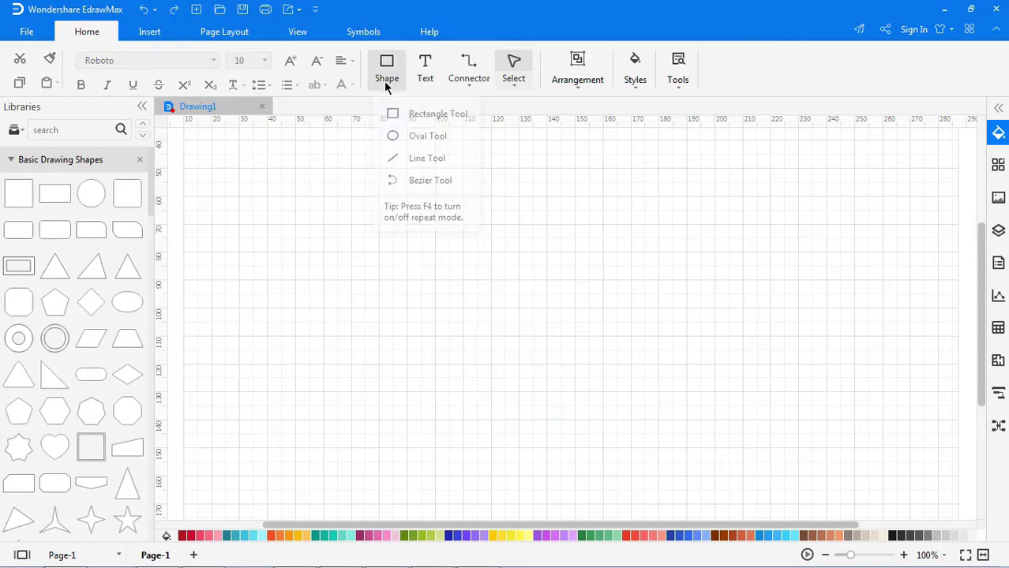
pyautogui.click(409, 159)
pyautogui.moveTo(605, 324); pyautogui.dragTo(622, 301)
pyautogui.click(679, 349)
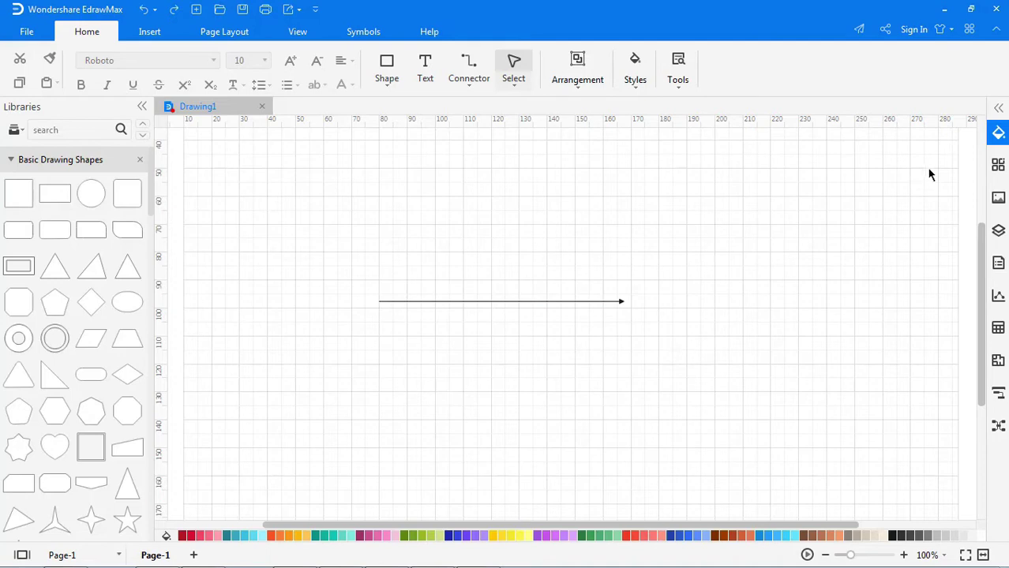
# Step: Set the line's End type to 00 in the Format pane so it has no arrowhead
pyautogui.click(998, 109)
pyautogui.click(917, 115)
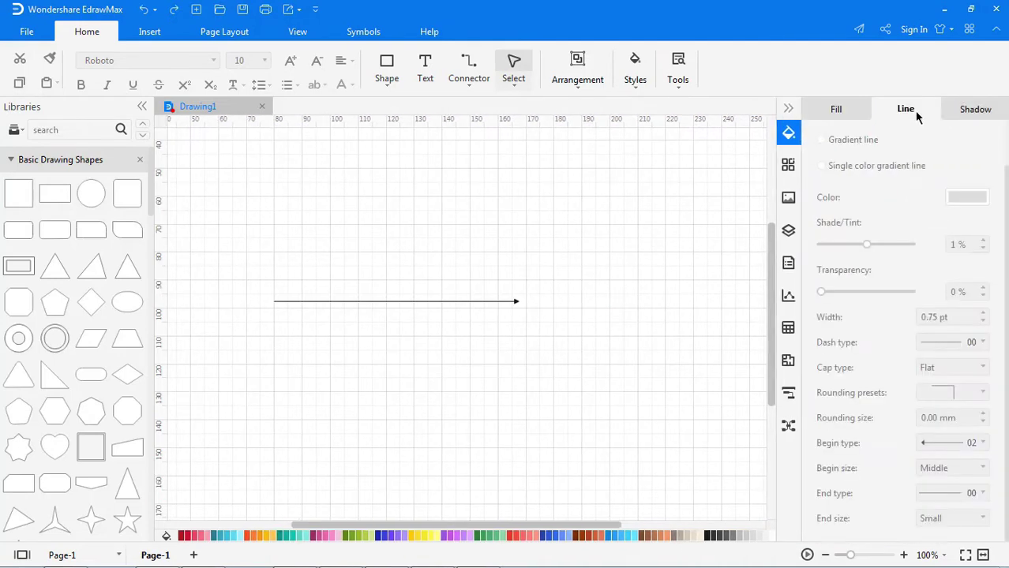
pyautogui.click(502, 302)
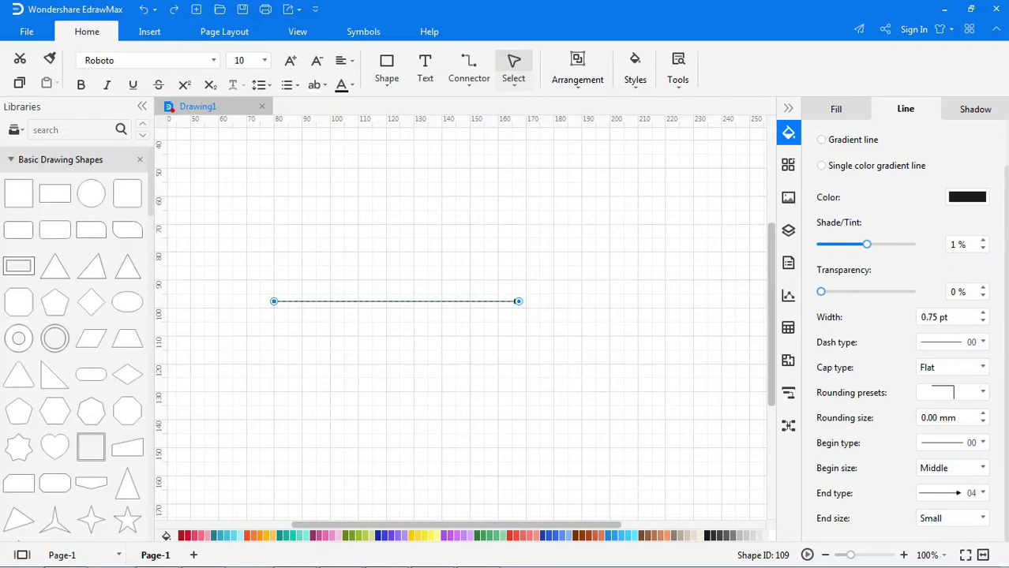
pyautogui.click(978, 497)
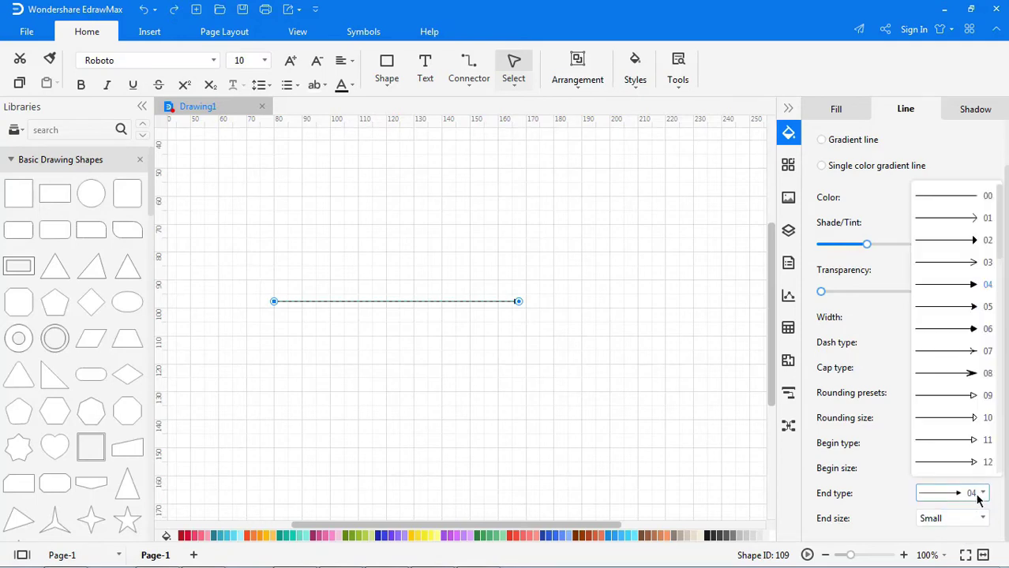
pyautogui.click(940, 198)
pyautogui.click(754, 299)
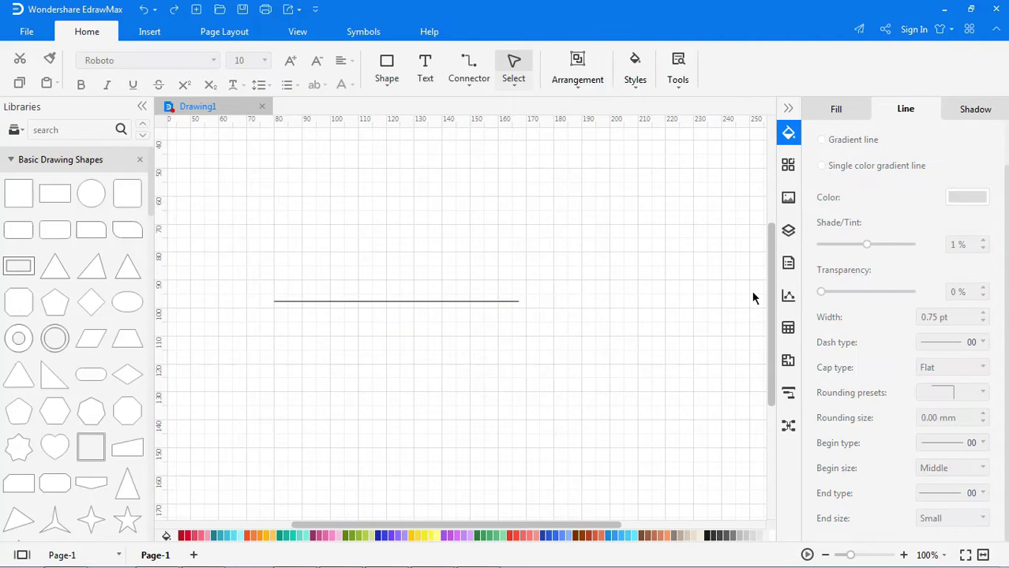
# Step: Draw an arc with the Bezier tool and drag its control points into an S-shaped curve
pyautogui.click(388, 79)
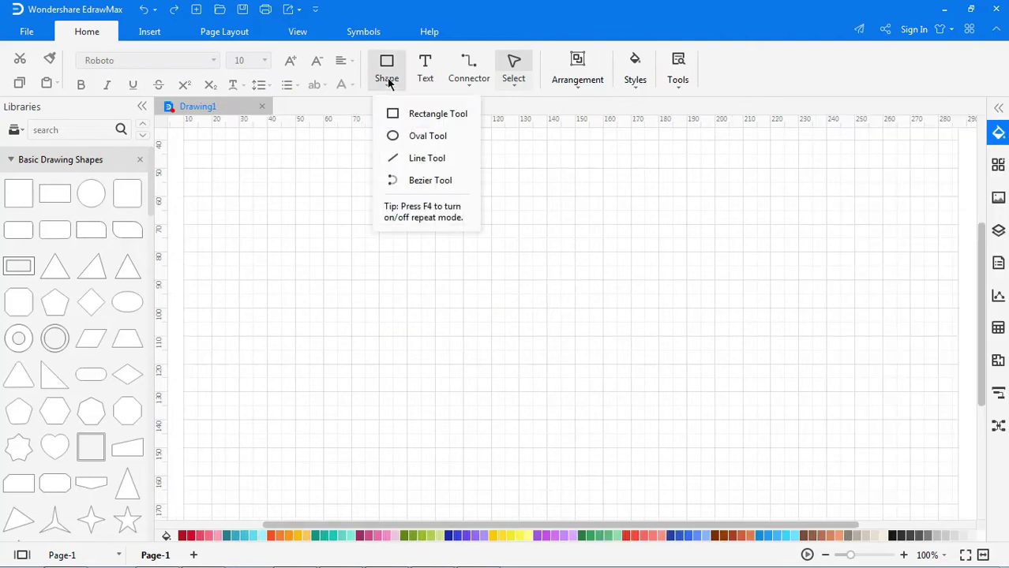
pyautogui.click(422, 180)
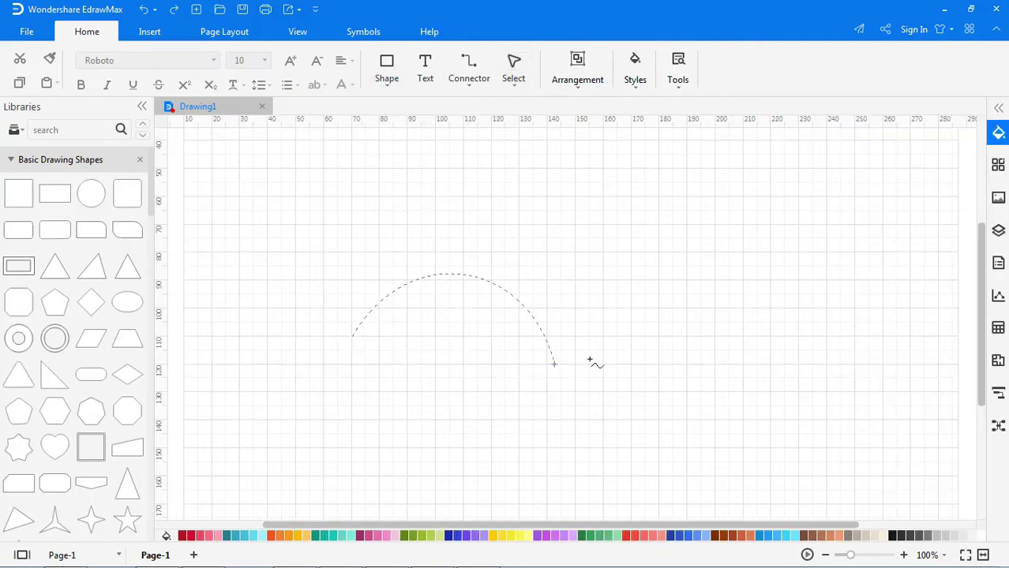
pyautogui.click(670, 337)
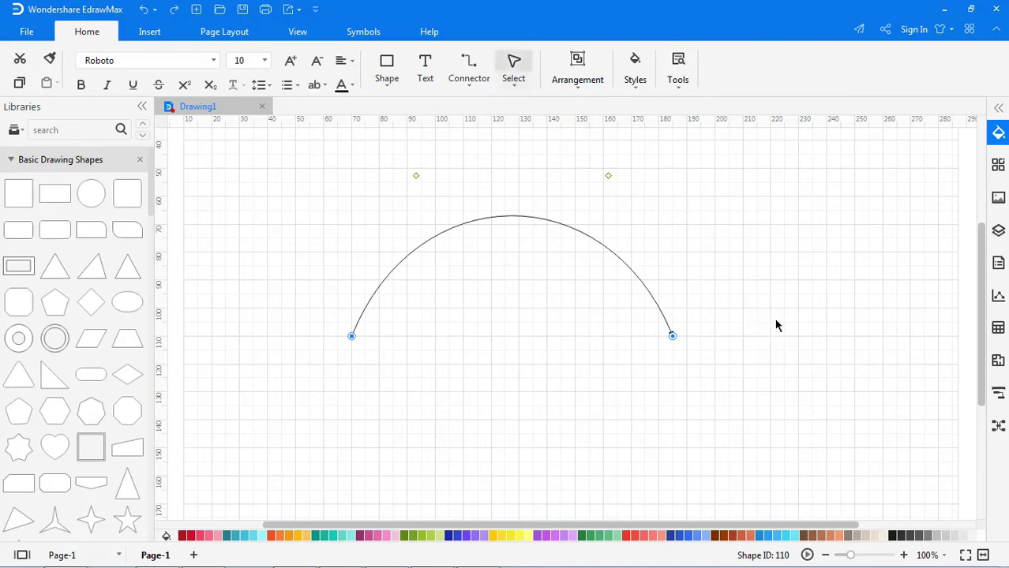
pyautogui.click(777, 324)
pyautogui.click(643, 284)
pyautogui.moveTo(413, 176); pyautogui.dragTo(367, 171)
pyautogui.moveTo(608, 175); pyautogui.dragTo(595, 476)
# Step: Set the curve's End type to 00 to remove its arrowhead
pyautogui.click(998, 132)
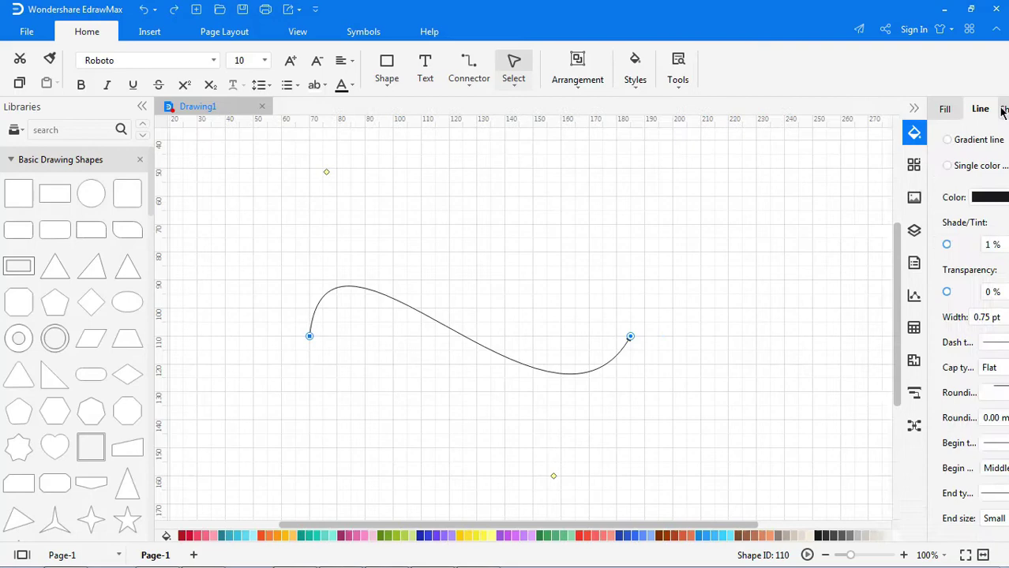
pyautogui.click(976, 492)
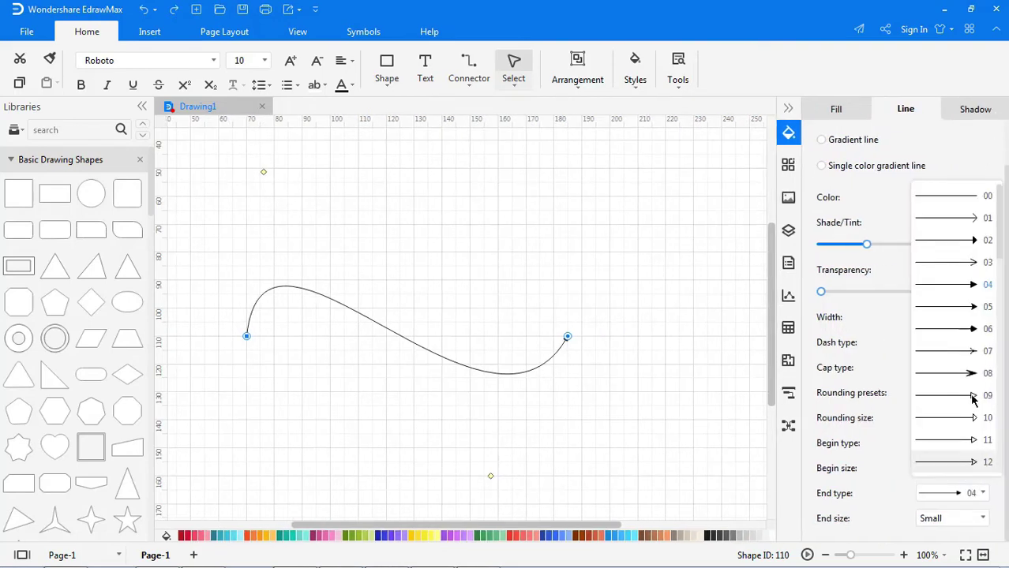
pyautogui.click(958, 198)
pyautogui.click(694, 332)
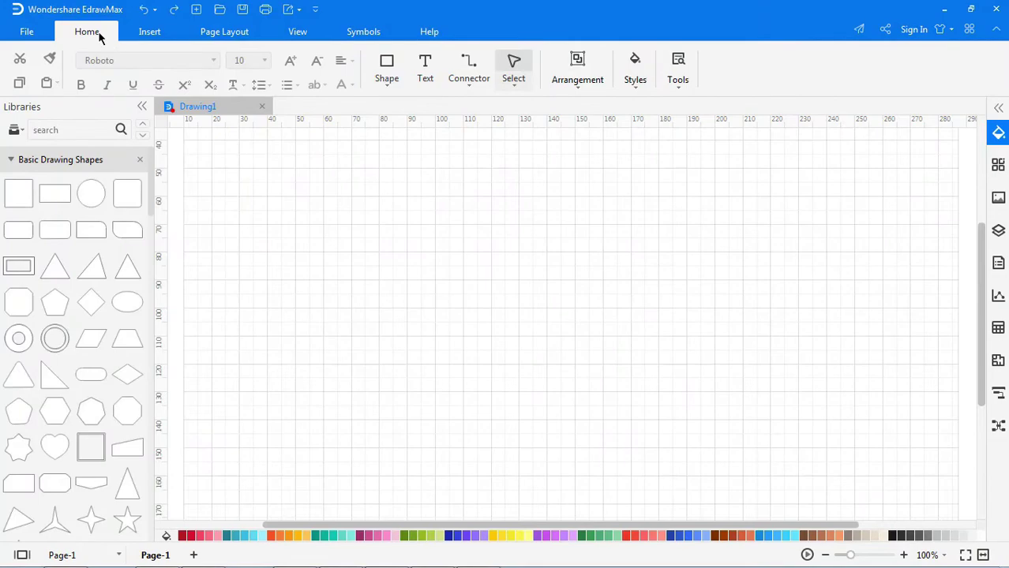
# Step: Draw a large text box in the middle of the page and type 'Text box' in it
pyautogui.click(425, 67)
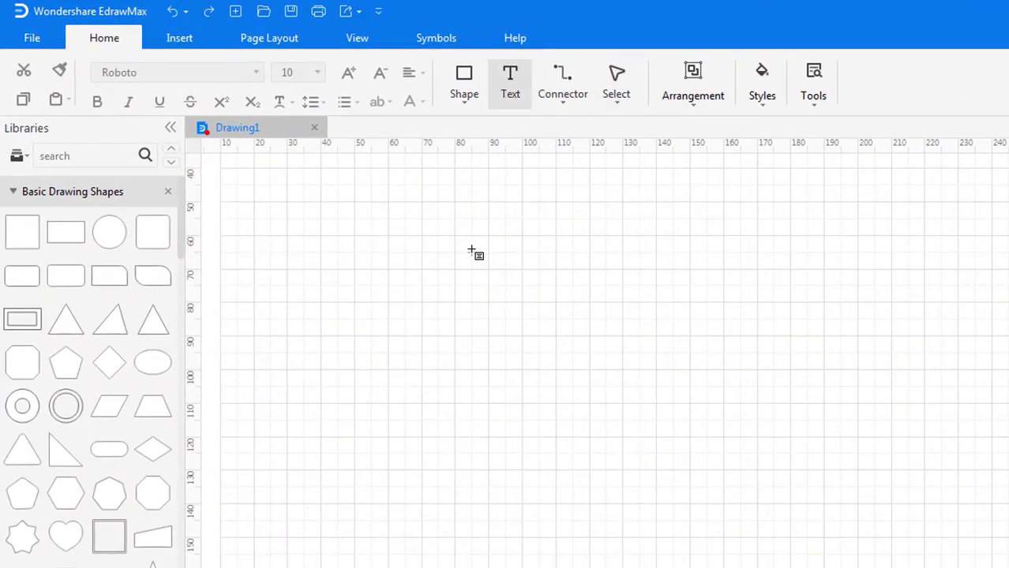
pyautogui.moveTo(472, 252); pyautogui.dragTo(807, 493)
pyautogui.press('Escape')
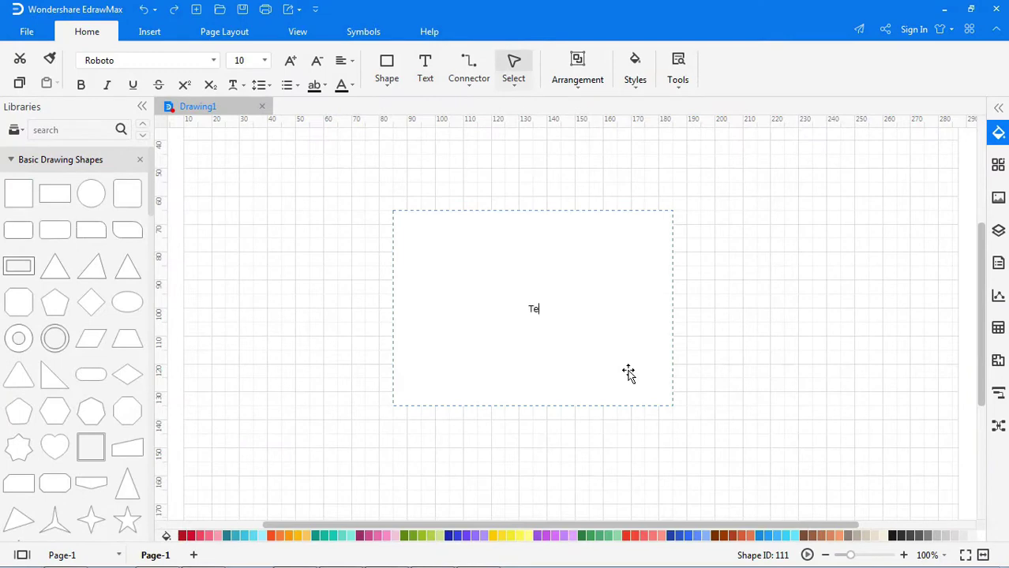
pyautogui.write('Text box')
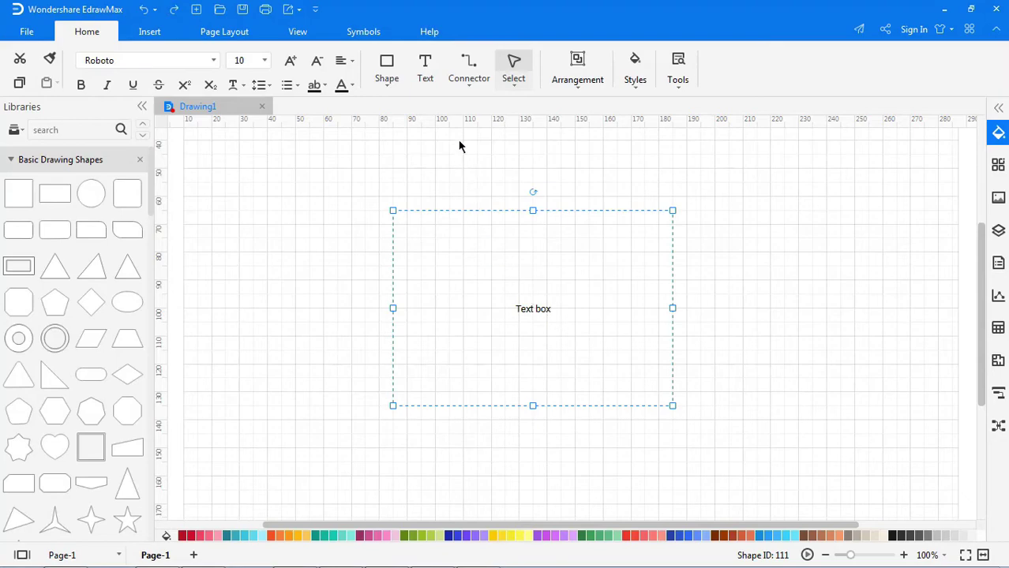
# Step: Resize the text box's text block with the Text Block Adjust Tool, then move the box
pyautogui.click(371, 32)
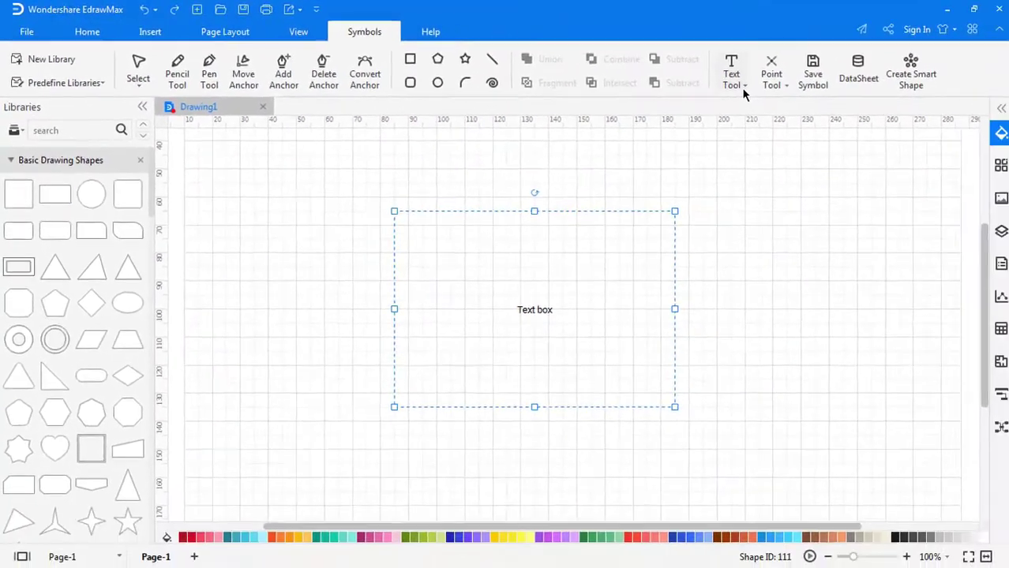
pyautogui.click(871, 93)
pyautogui.click(754, 161)
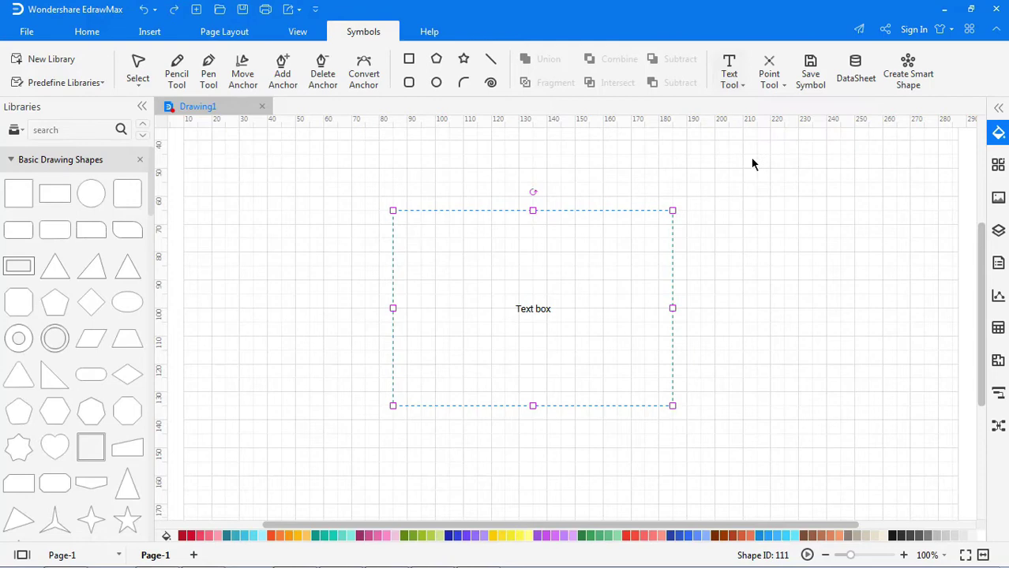
pyautogui.moveTo(673, 211); pyautogui.dragTo(705, 238)
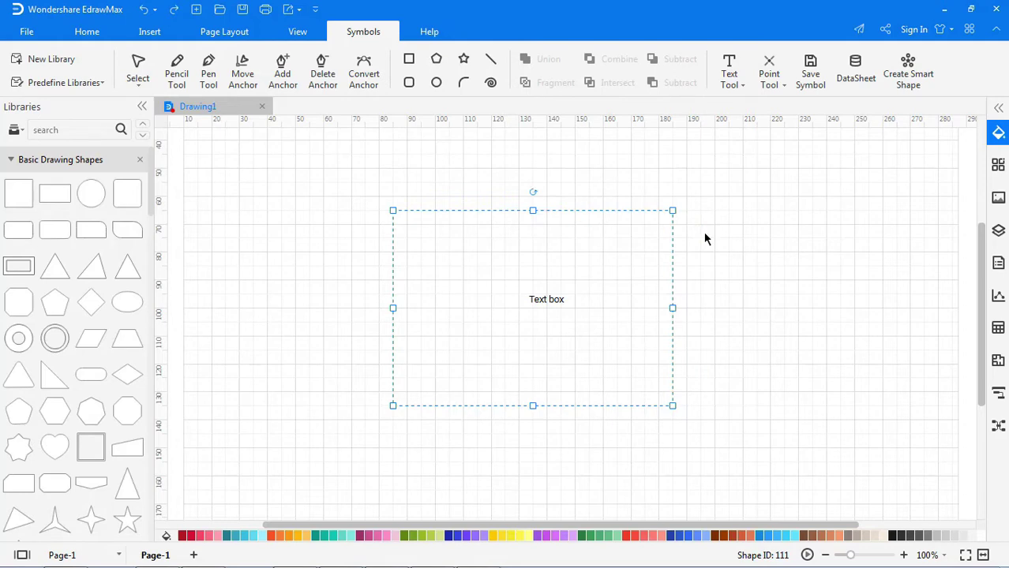
pyautogui.click(750, 242)
pyautogui.moveTo(474, 240); pyautogui.dragTo(592, 216)
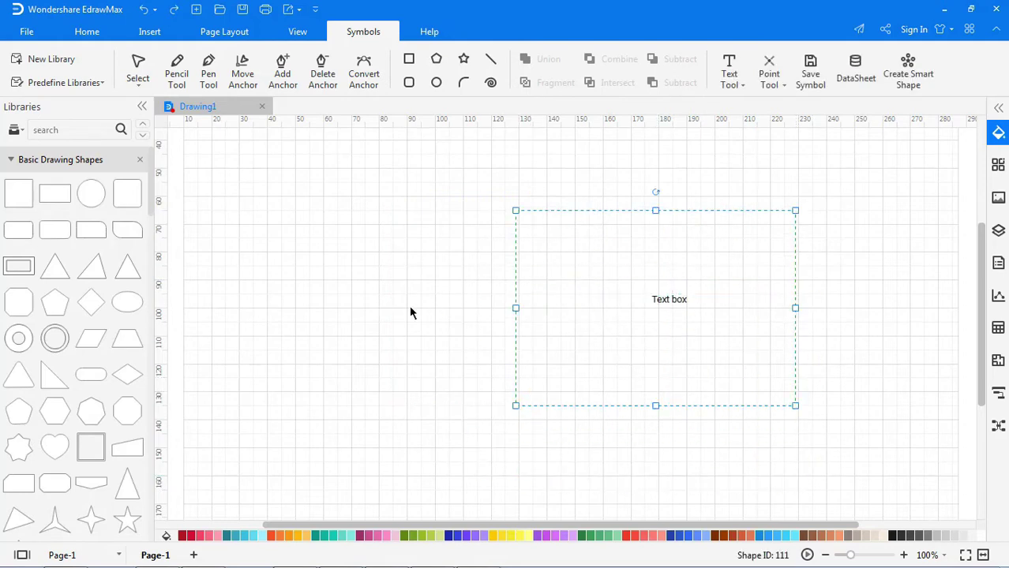
# Step: Add a rounded rectangle labelled 'Rectangle' and shrink its text block toward the lower-left
pyautogui.moveTo(133, 191)
pyautogui.mouseDown()
pyautogui.moveTo(259, 263)
pyautogui.moveTo(356, 265)
pyautogui.mouseUp()
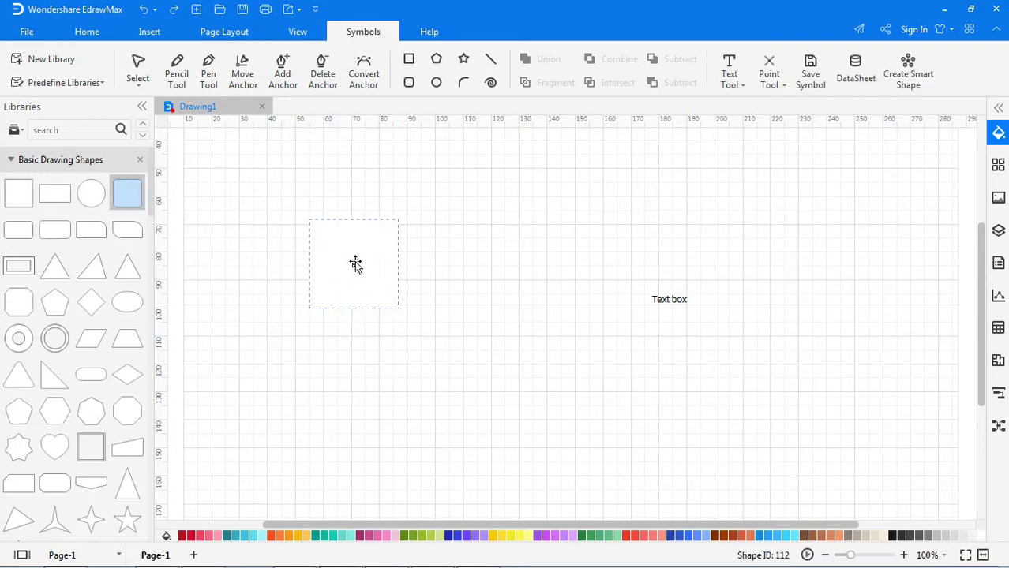
pyautogui.write('Rectangle')
pyautogui.click(468, 271)
pyautogui.click(364, 264)
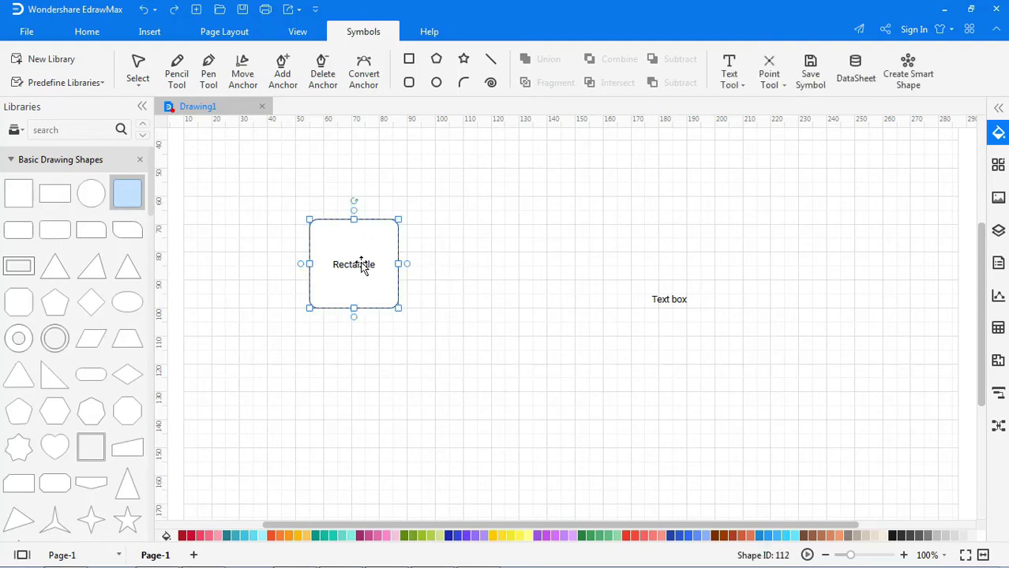
pyautogui.click(735, 89)
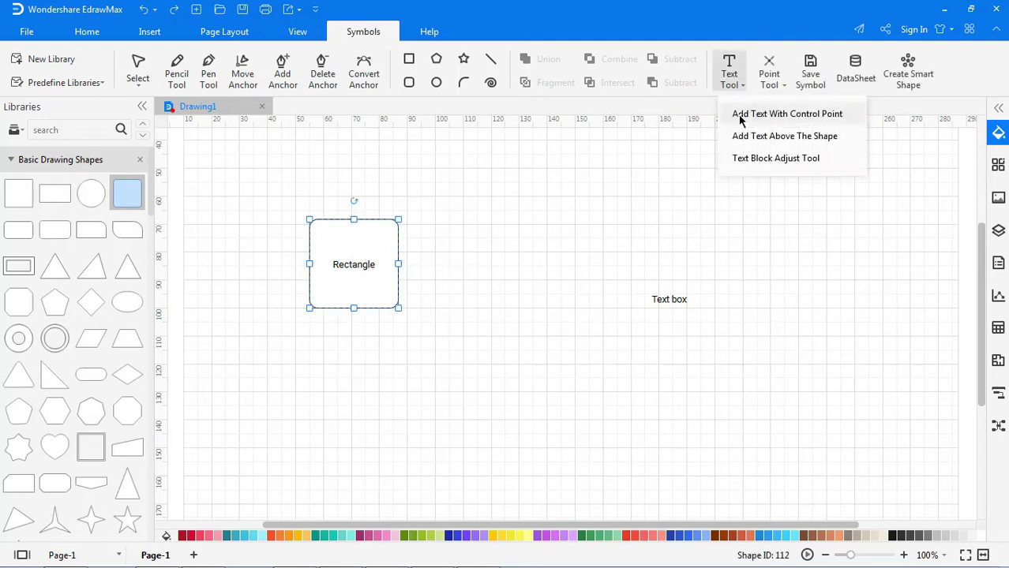
pyautogui.click(737, 158)
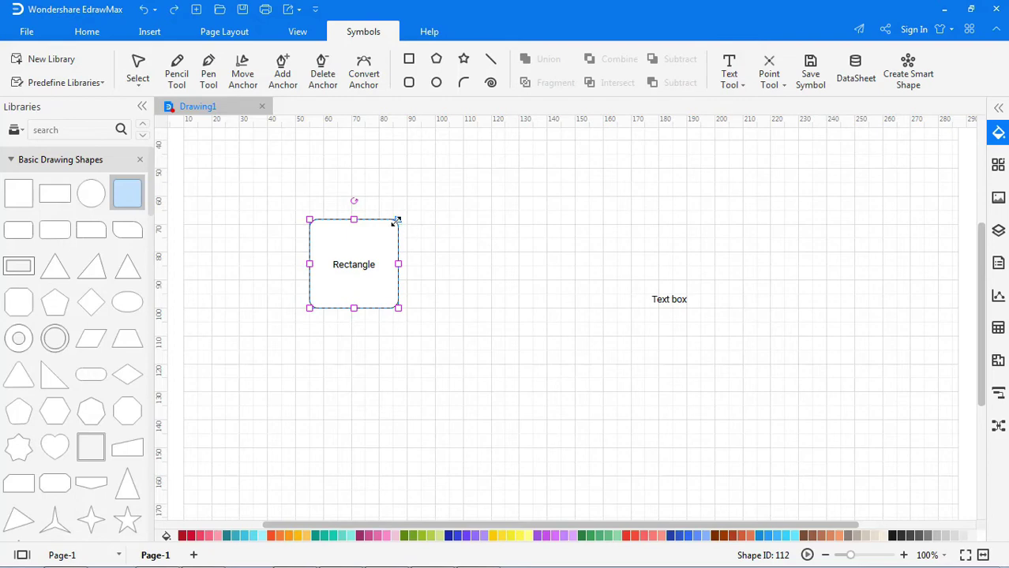
pyautogui.moveTo(397, 222)
pyautogui.mouseDown()
pyautogui.moveTo(373, 244)
pyautogui.moveTo(442, 203)
pyautogui.moveTo(392, 229)
pyautogui.mouseUp()
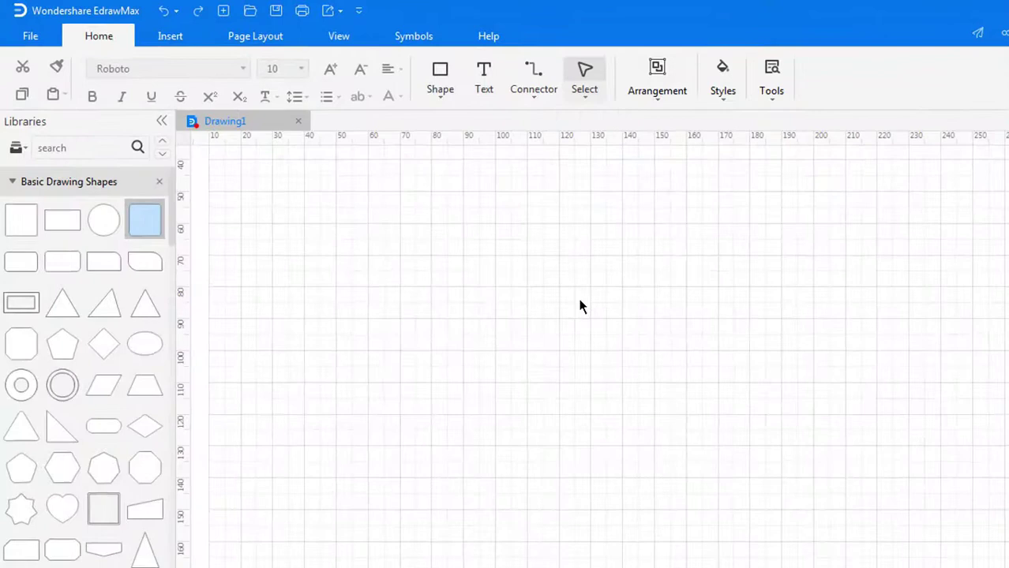
pyautogui.click(546, 99)
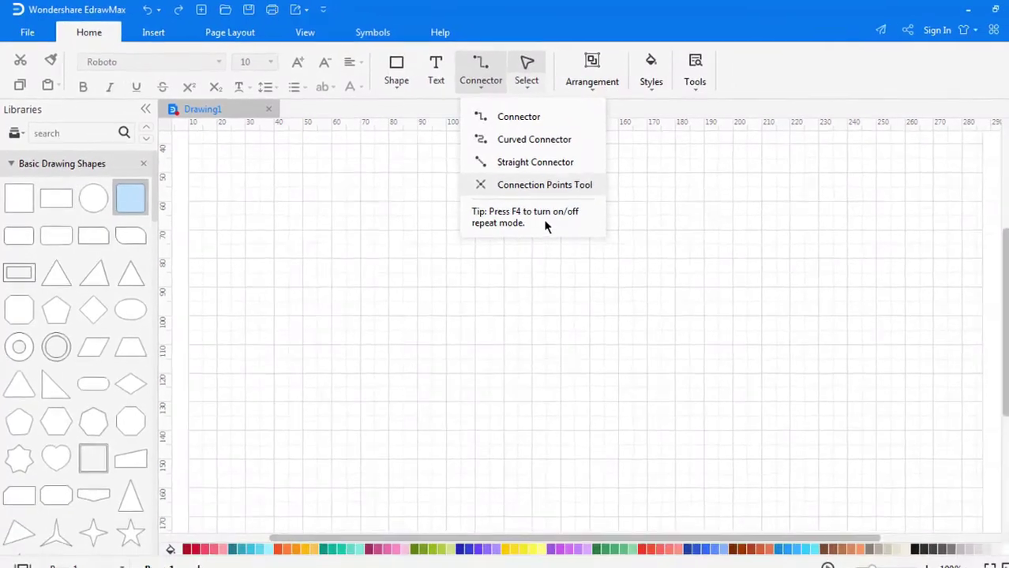
pyautogui.click(606, 264)
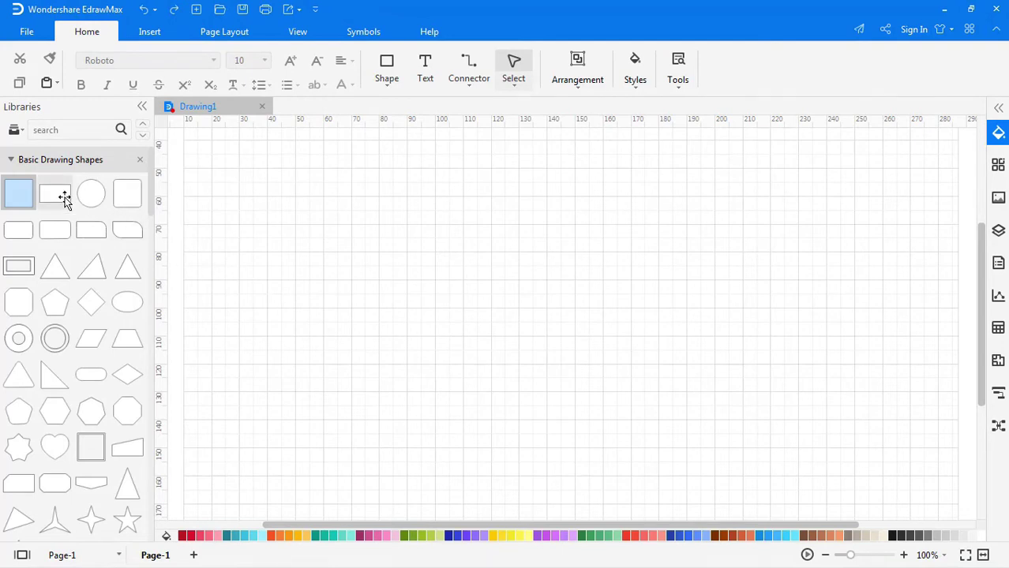
# Step: Place a rectangle on the page and drag a connector from its right connection point
pyautogui.moveTo(65, 202); pyautogui.dragTo(523, 288)
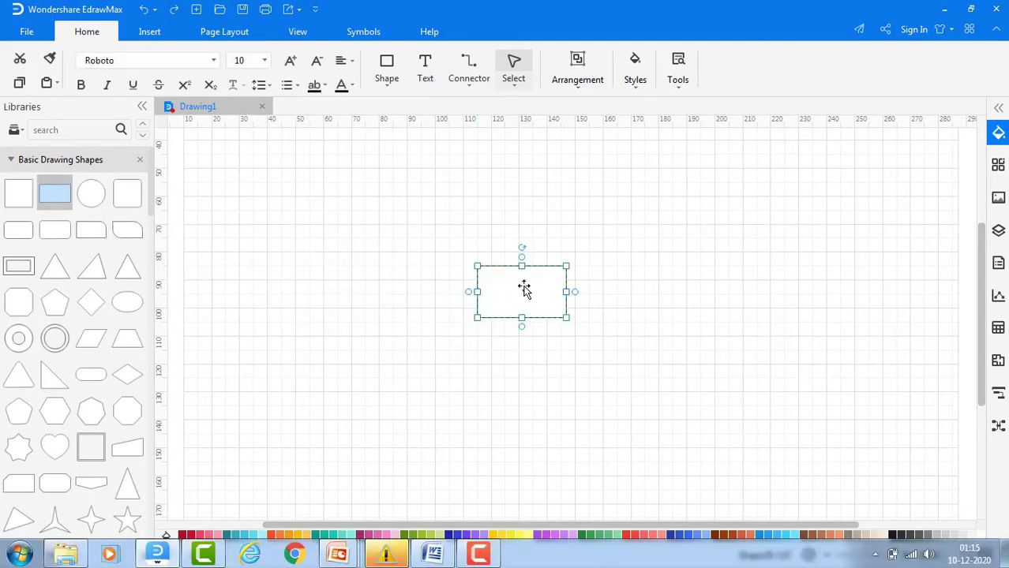
pyautogui.click(574, 292)
pyautogui.moveTo(665, 304); pyautogui.dragTo(714, 293)
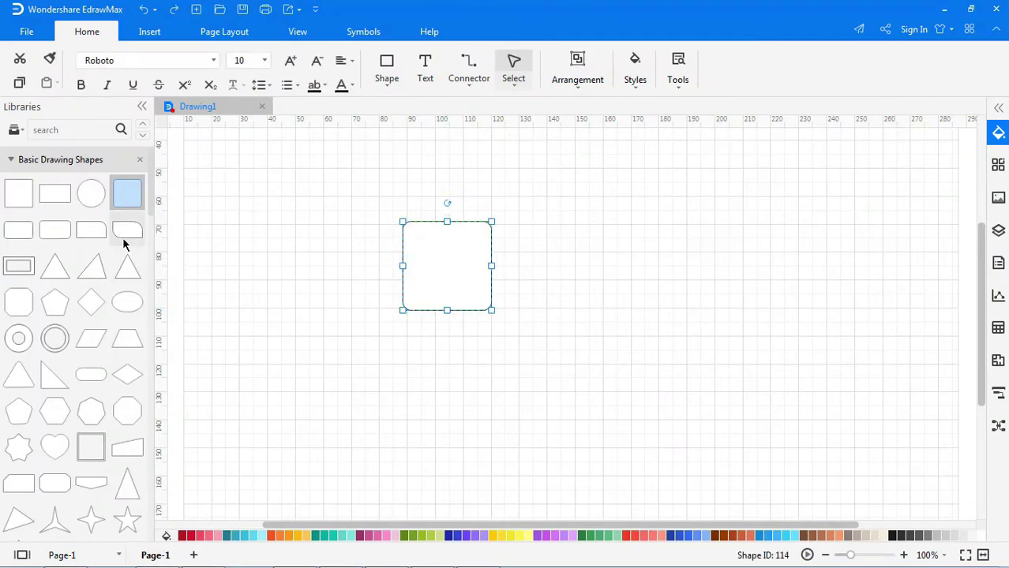
# Step: Drag a half-rounded shape from the library onto the page
pyautogui.moveTo(127, 230); pyautogui.dragTo(684, 276)
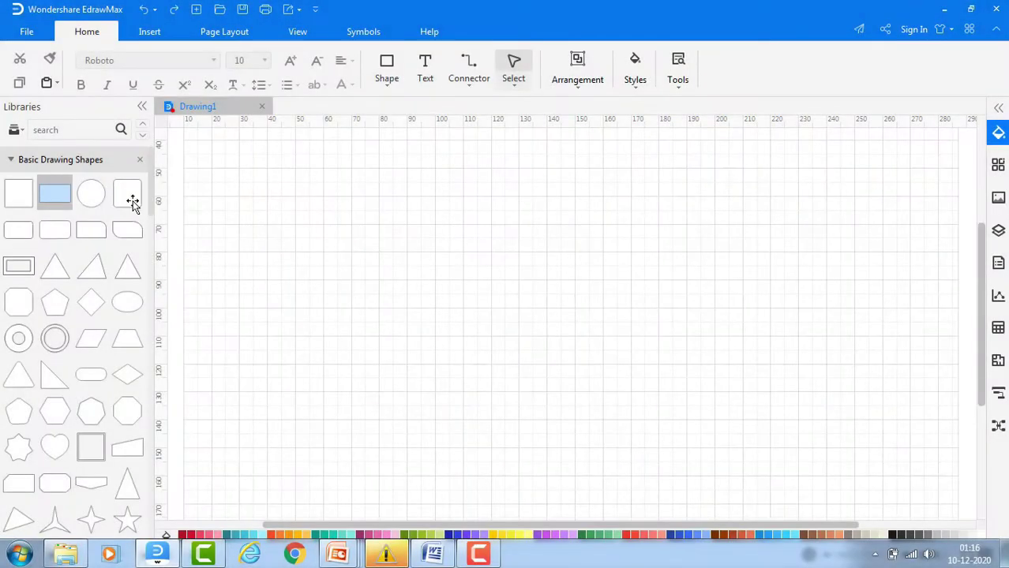
# Step: Place a circle and add connection points at its upper-right, lower-right and lower-left diagonals
pyautogui.moveTo(87, 192)
pyautogui.mouseDown()
pyautogui.moveTo(475, 322)
pyautogui.moveTo(576, 302)
pyautogui.mouseUp()
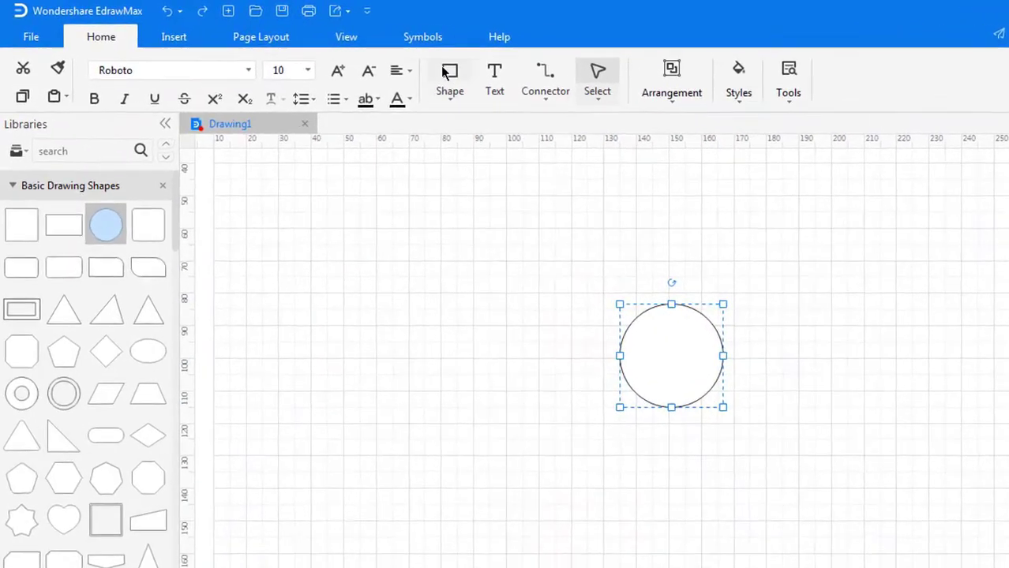
pyautogui.click(431, 39)
pyautogui.click(909, 93)
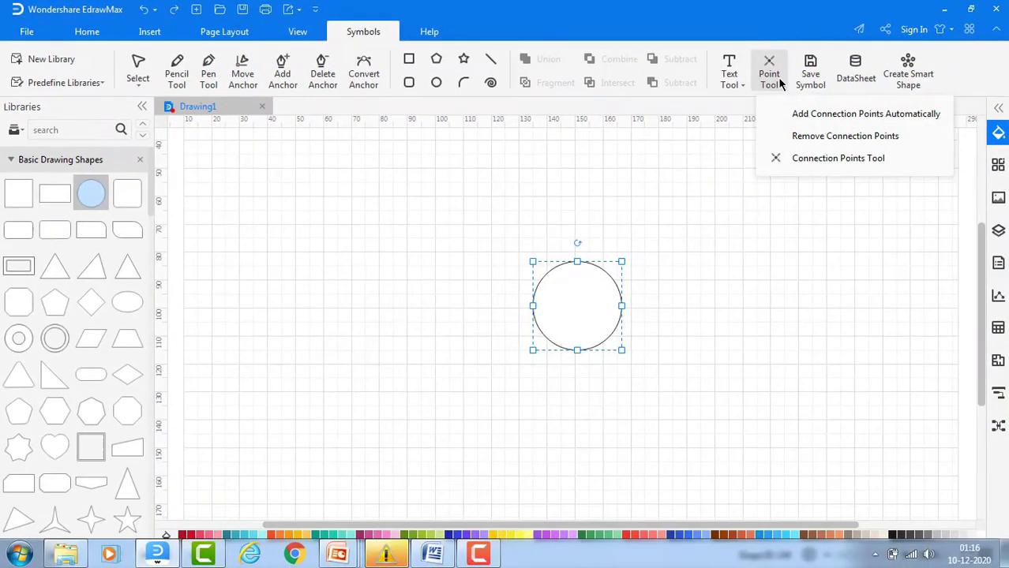
pyautogui.click(789, 156)
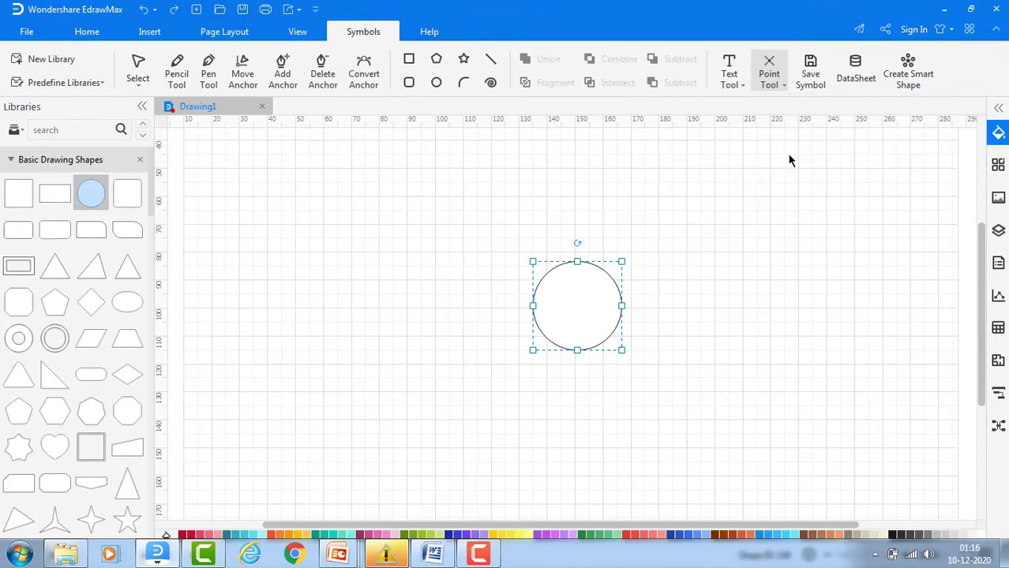
pyautogui.click(608, 276)
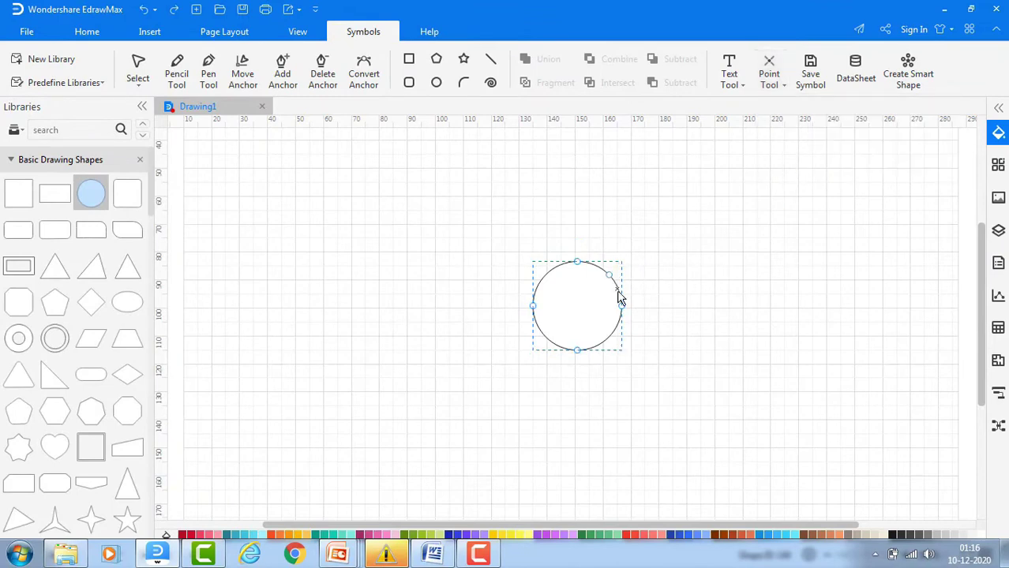
pyautogui.click(608, 338)
pyautogui.click(548, 340)
pyautogui.click(740, 307)
pyautogui.click(88, 32)
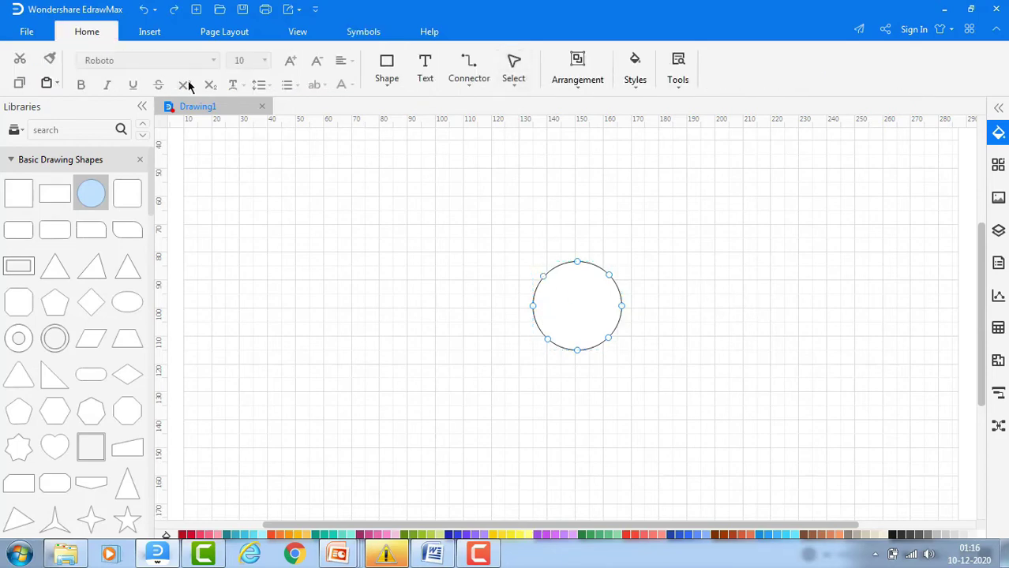
# Step: Draw four straight connectors outward from the circle's four diagonal connection points
pyautogui.click(458, 84)
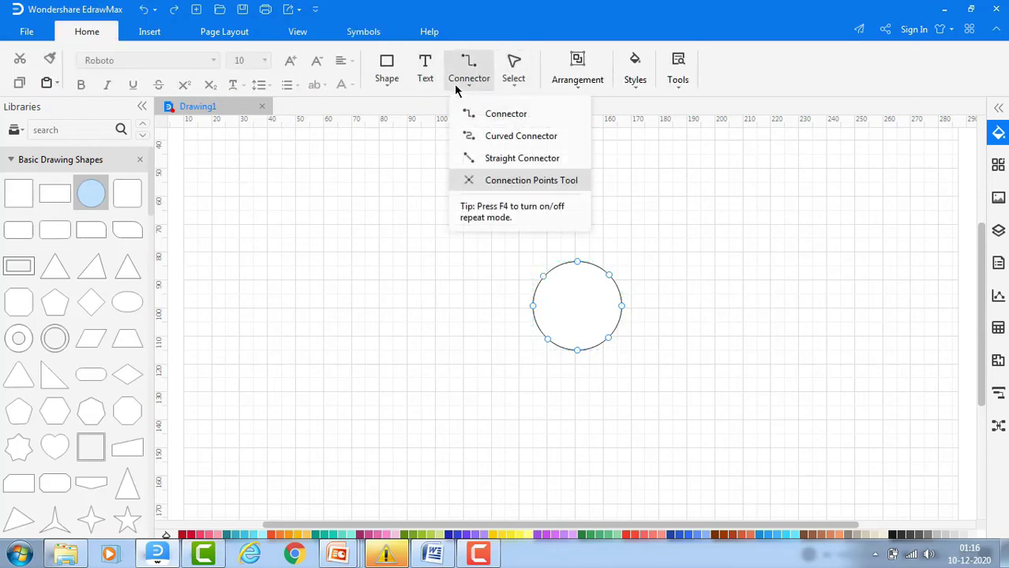
pyautogui.click(493, 156)
pyautogui.moveTo(576, 262)
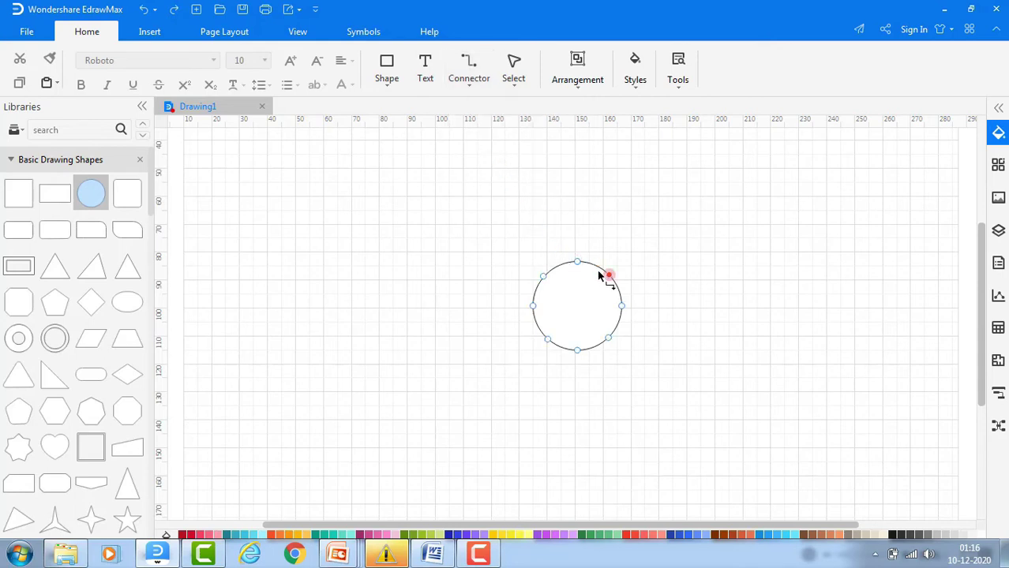
pyautogui.moveTo(609, 276); pyautogui.dragTo(743, 283)
pyautogui.moveTo(614, 341); pyautogui.dragTo(739, 339)
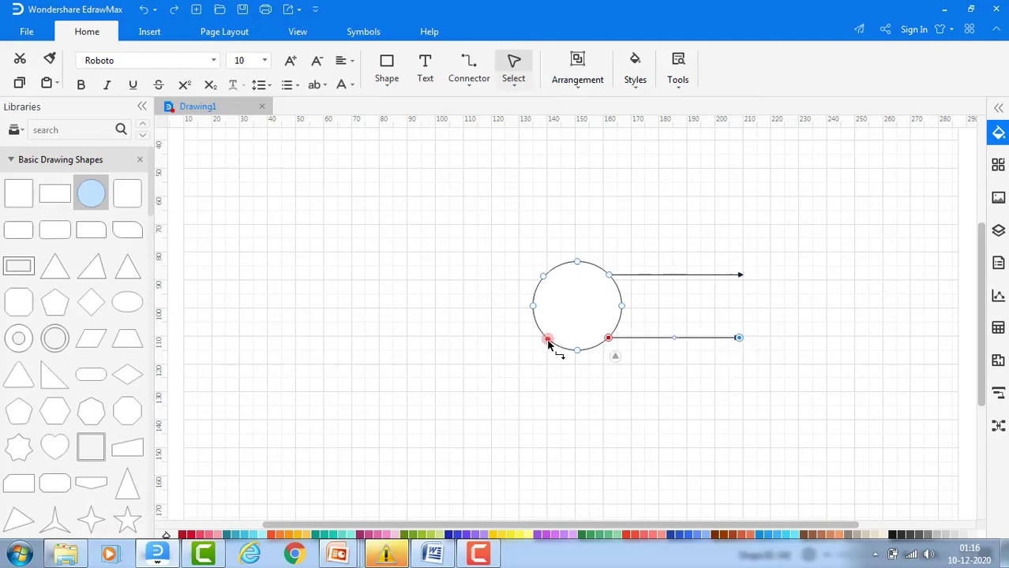
pyautogui.moveTo(548, 340); pyautogui.dragTo(458, 345)
pyautogui.moveTo(543, 277); pyautogui.dragTo(463, 276)
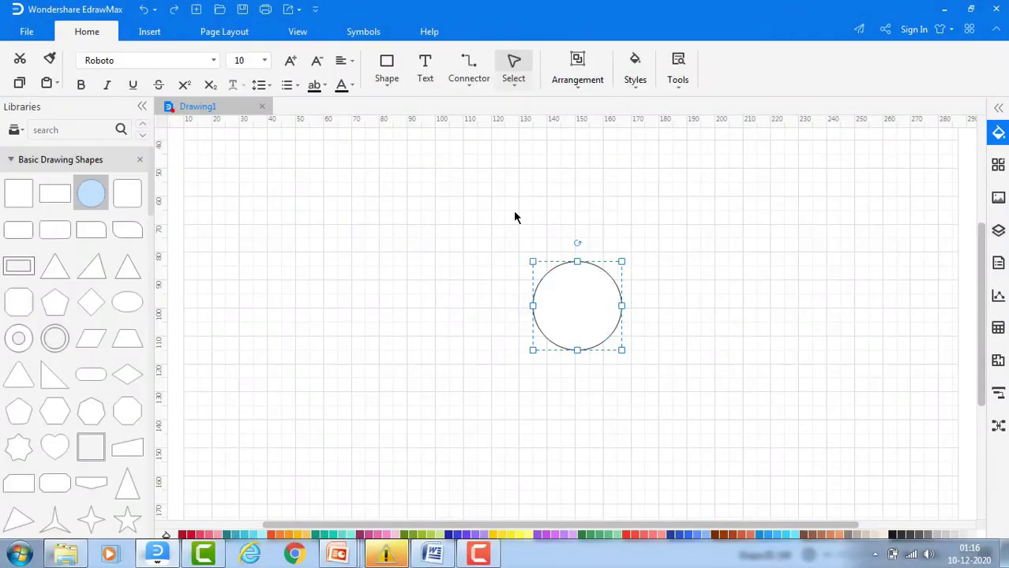
# Step: With the Symbols Connection Points Tool, place one point above and one below the circle's centre
pyautogui.click(371, 33)
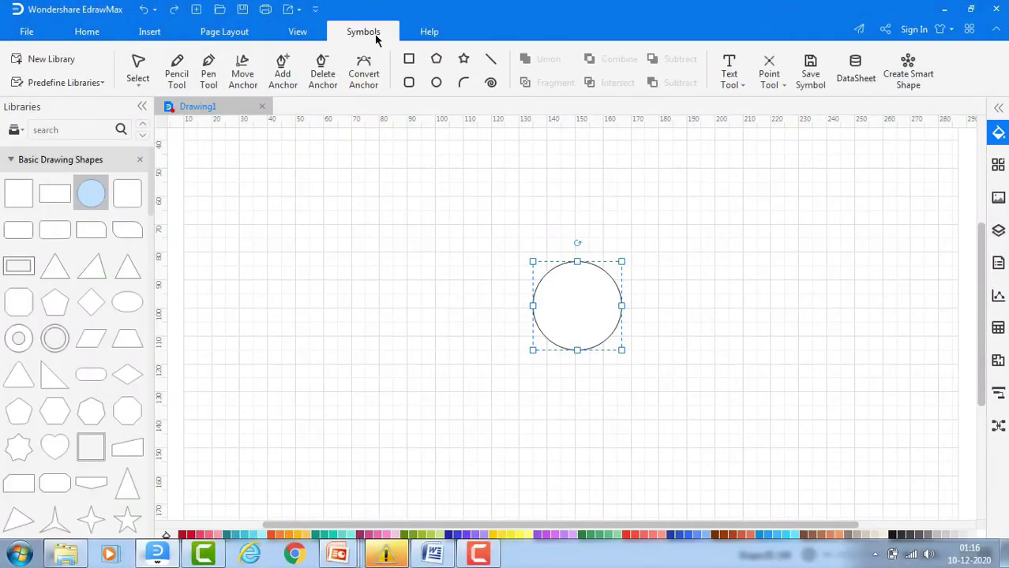
pyautogui.click(768, 84)
pyautogui.click(787, 159)
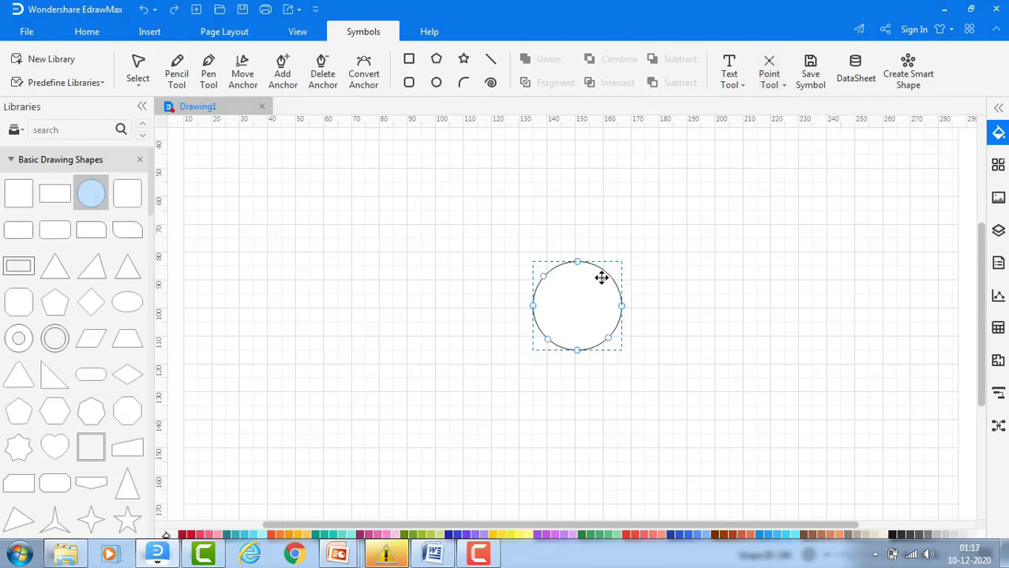
pyautogui.click(575, 287)
pyautogui.click(575, 329)
pyautogui.click(100, 31)
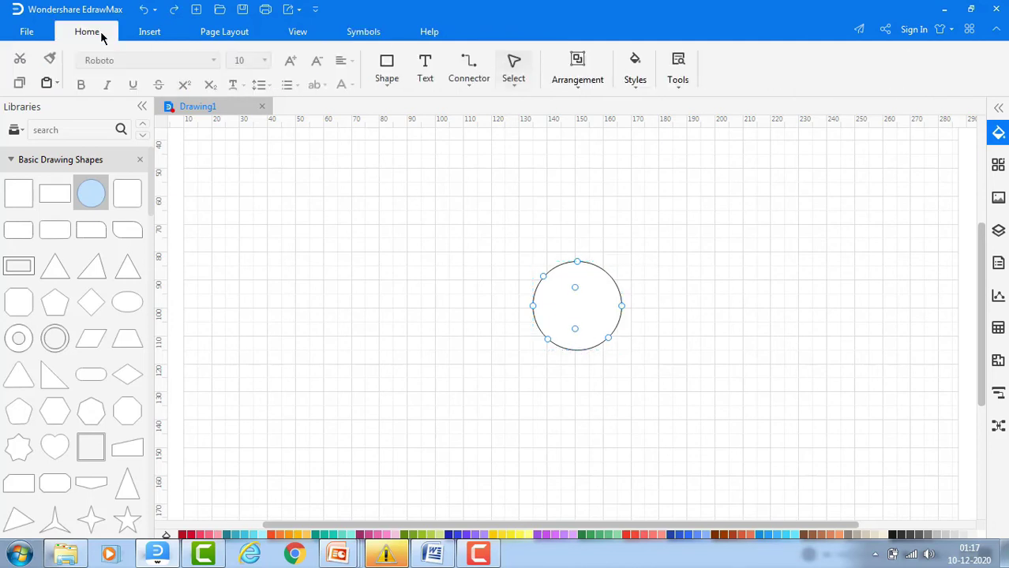
# Step: Draw straight connectors from the upper inner point to the upper right and the lower point to the lower left
pyautogui.click(469, 85)
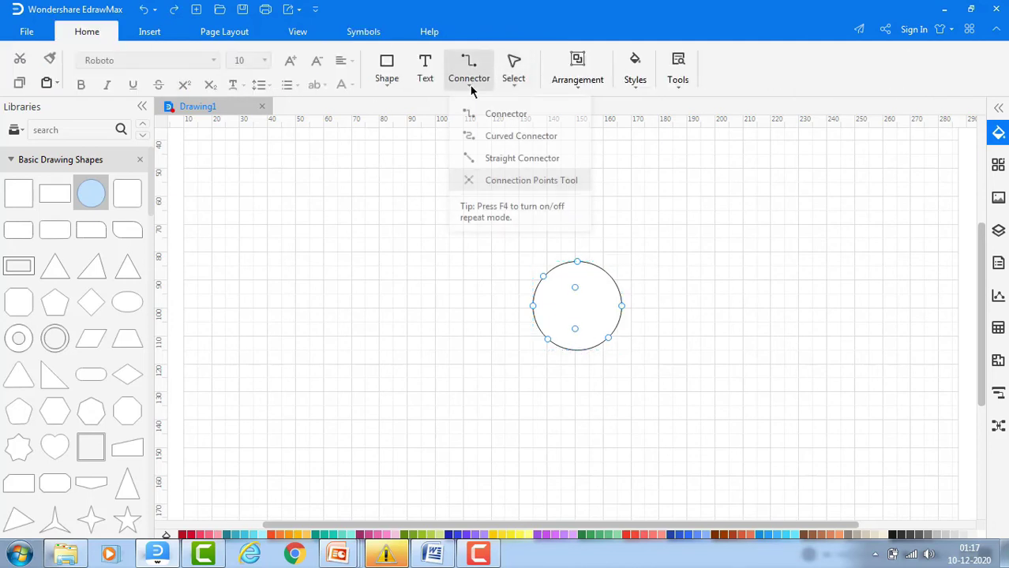
pyautogui.click(487, 159)
pyautogui.moveTo(575, 290); pyautogui.dragTo(647, 214)
pyautogui.moveTo(575, 328); pyautogui.dragTo(471, 403)
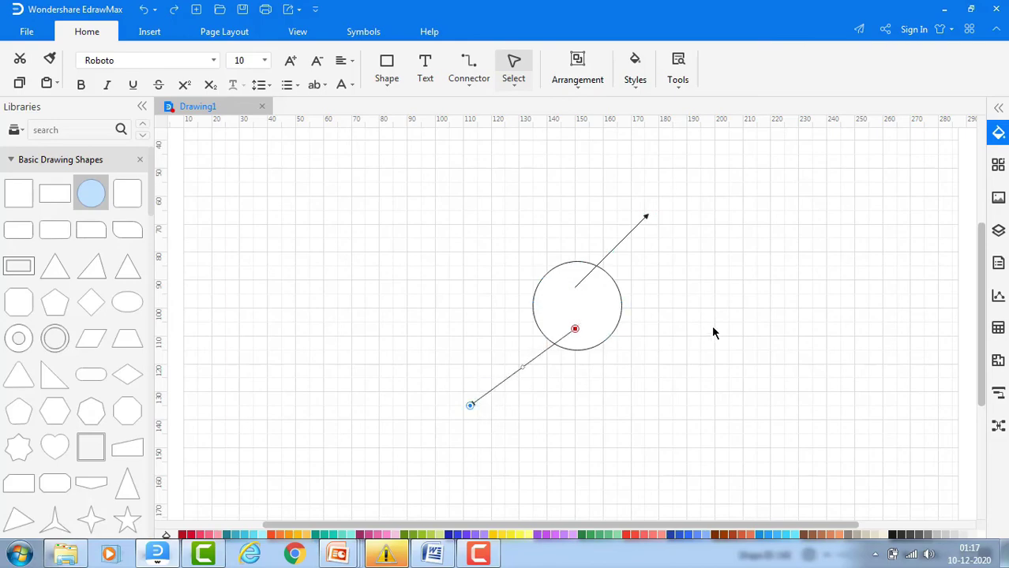
pyautogui.click(712, 332)
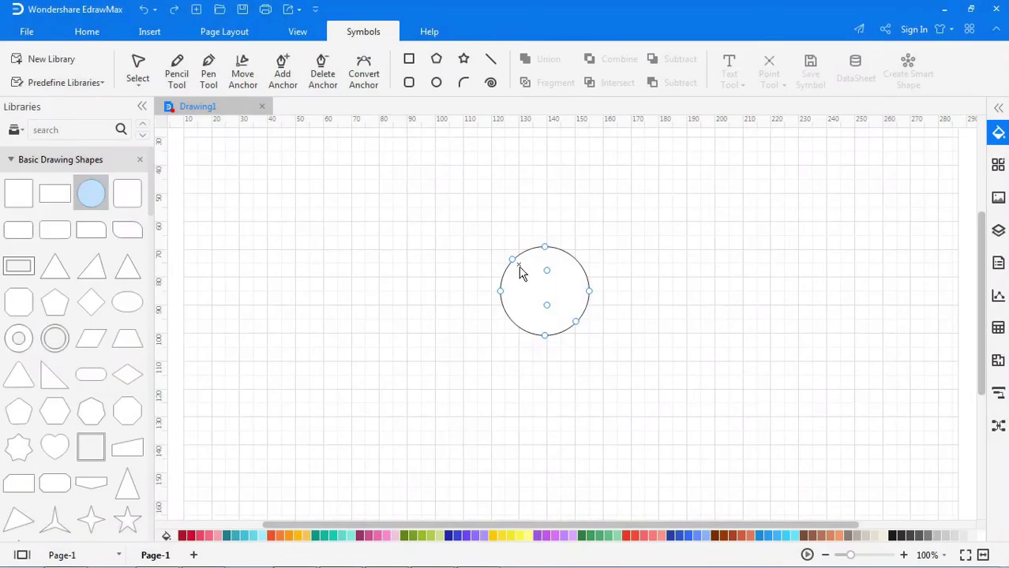
# Step: Select the circle and switch to the Connection Points Tool to edit its inner points
pyautogui.moveTo(473, 230); pyautogui.dragTo(641, 360)
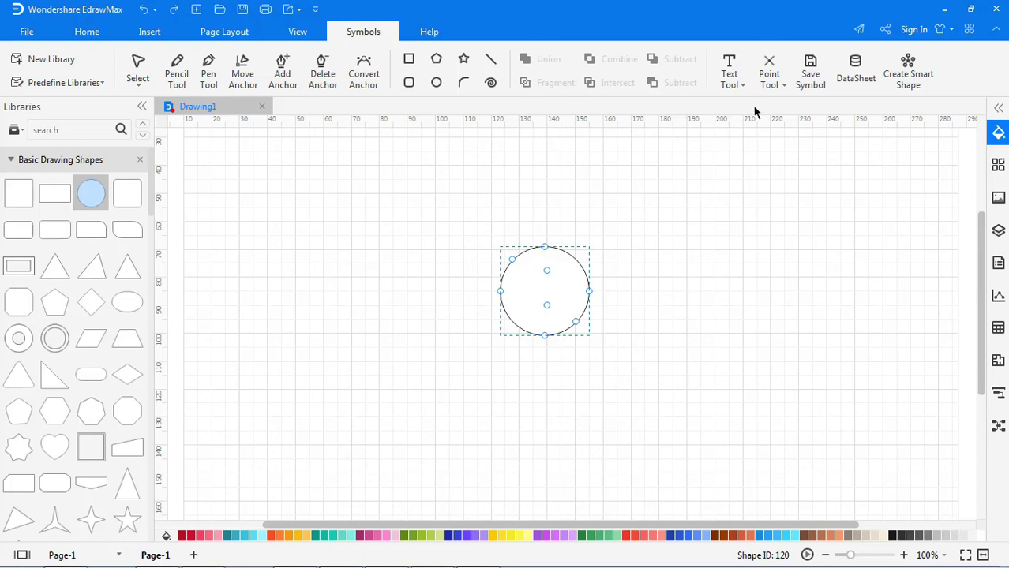
pyautogui.click(779, 85)
pyautogui.click(802, 158)
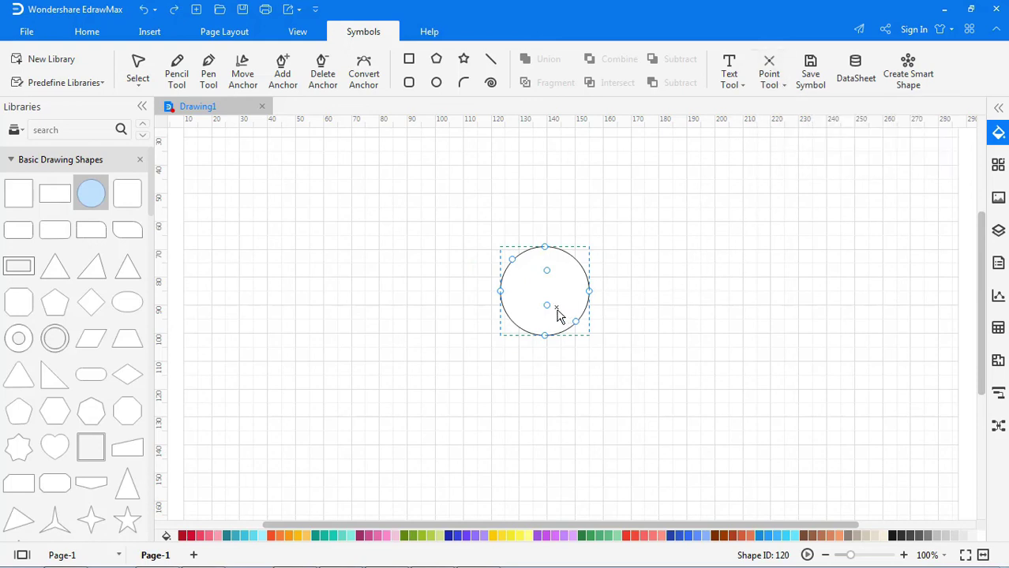